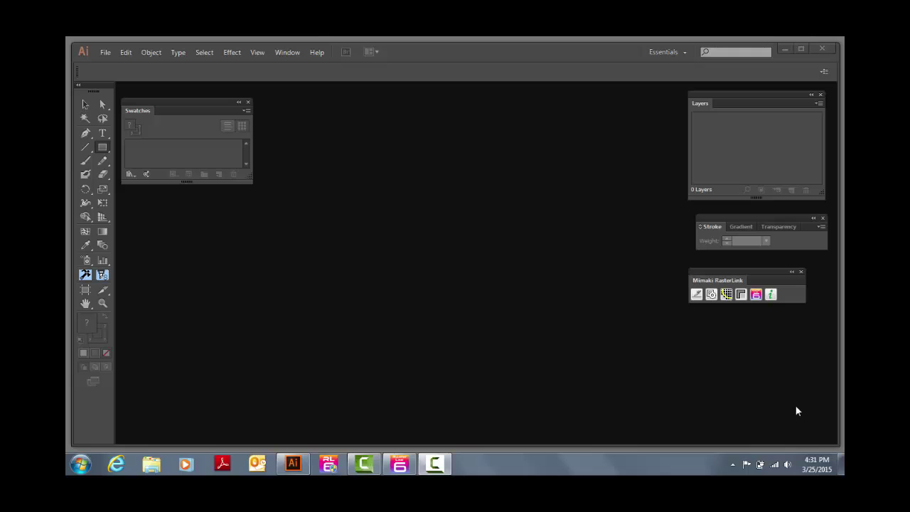
Open the PWC EPS artwork from the PWC files folder.
click(106, 53)
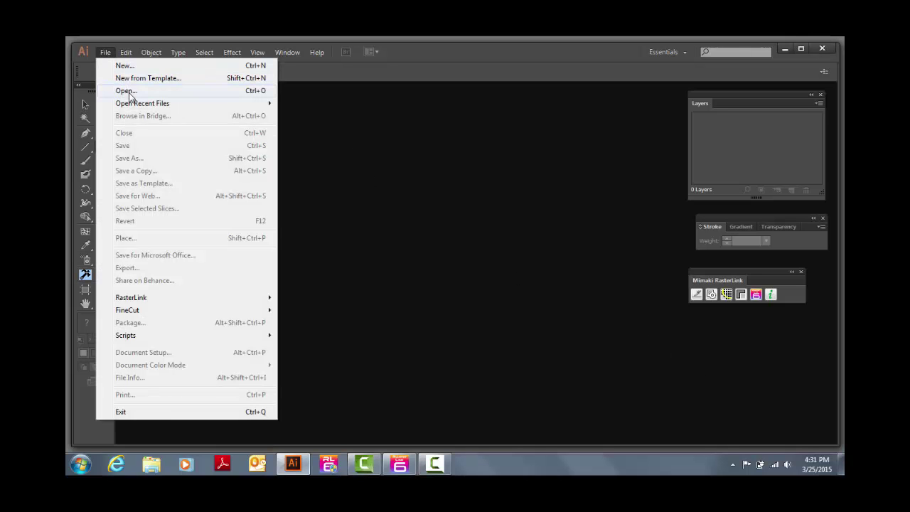
click(129, 92)
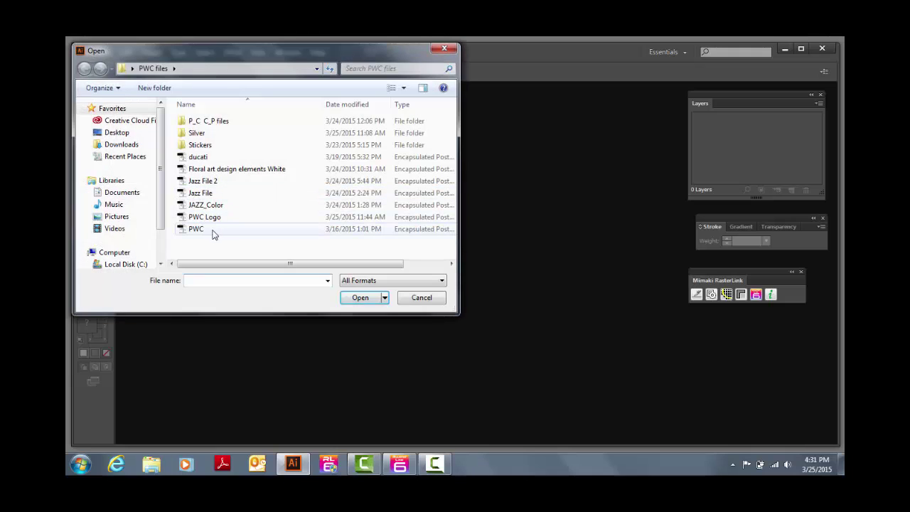
click(201, 232)
click(365, 301)
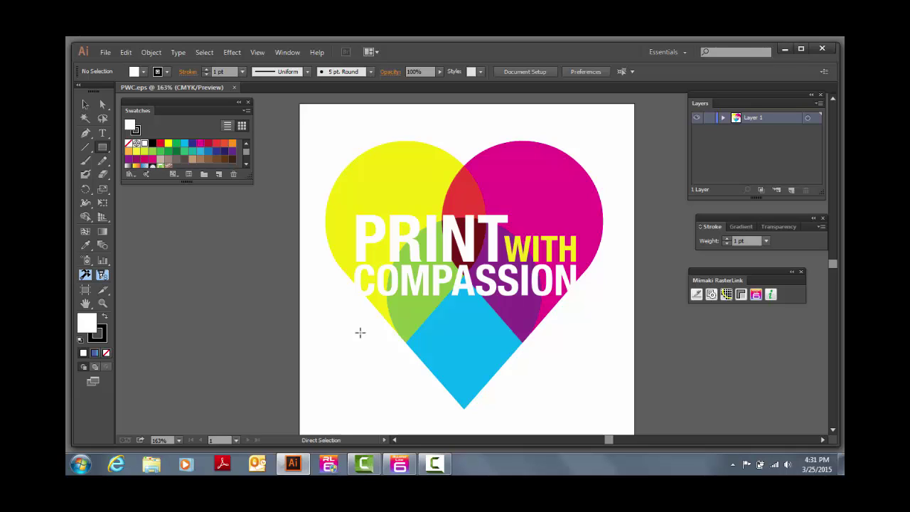
Extract a cut frame around the entire heart artwork with a 0.08 in offset and Round joins.
key(ctrl+a)
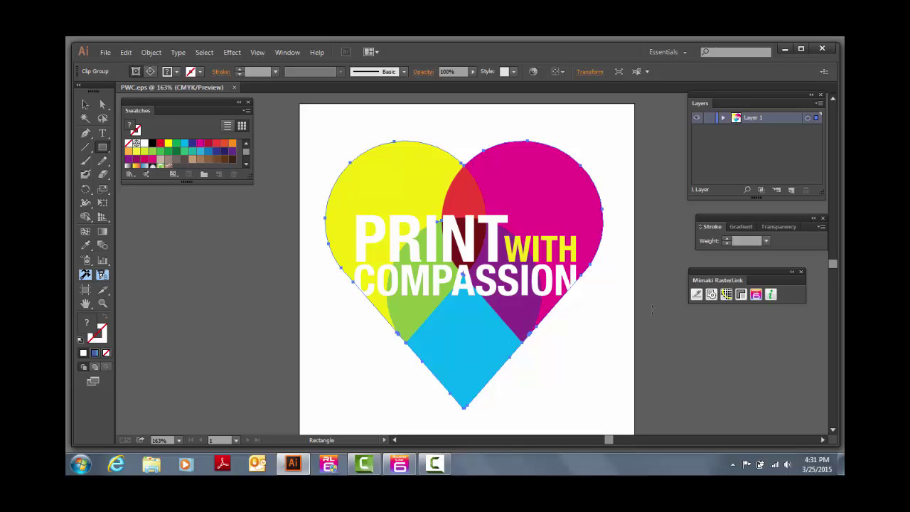
mouse_move(715, 280)
mouse_down()
mouse_move(708, 291)
mouse_move(709, 278)
mouse_up()
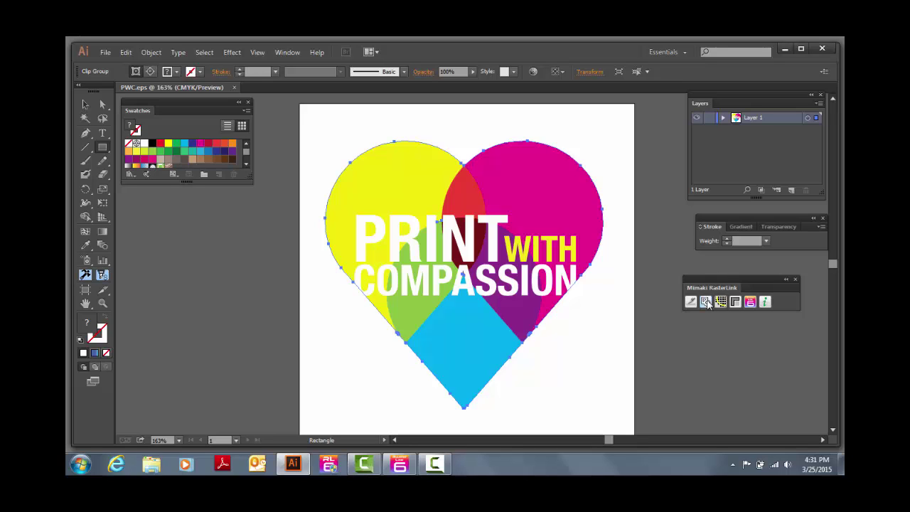
click(706, 301)
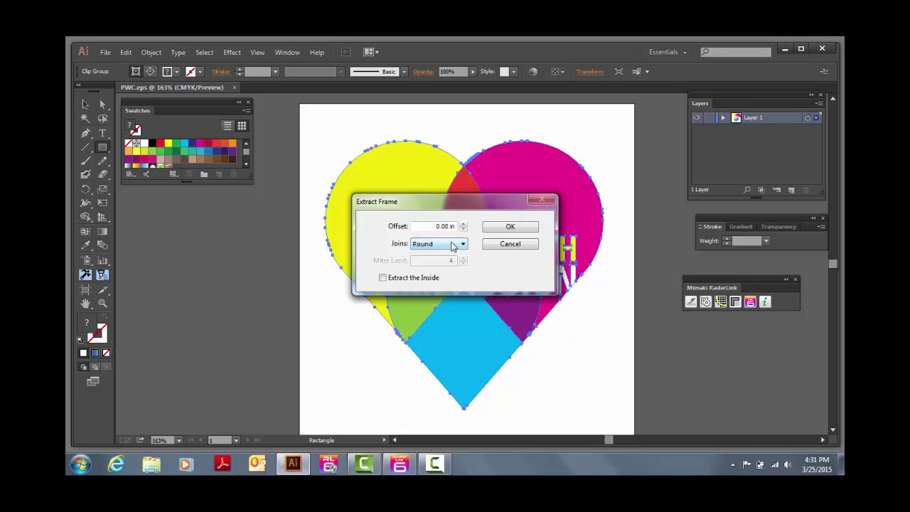
click(507, 227)
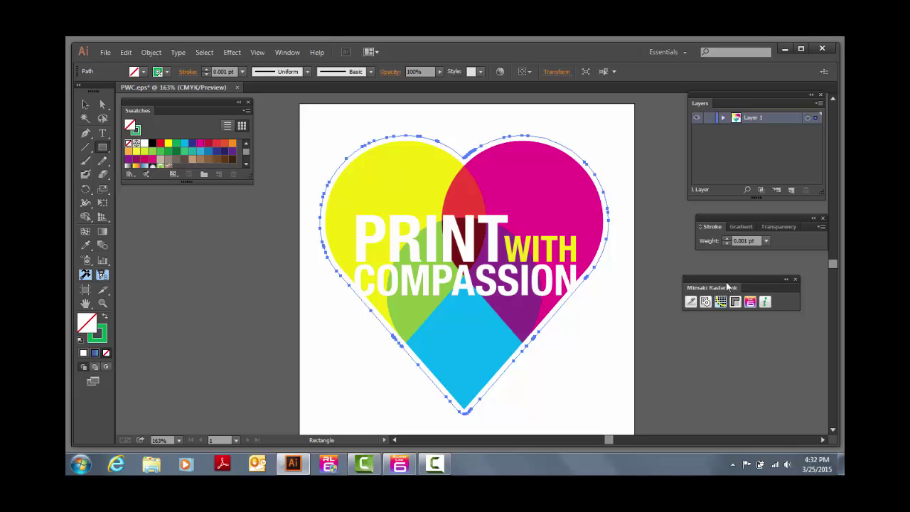
Send the artwork to RasterLink, saving it as PWC in C:\MijSuite\Hot\CJV150 Si Wht with the default EPS options.
drag(726, 277, 737, 276)
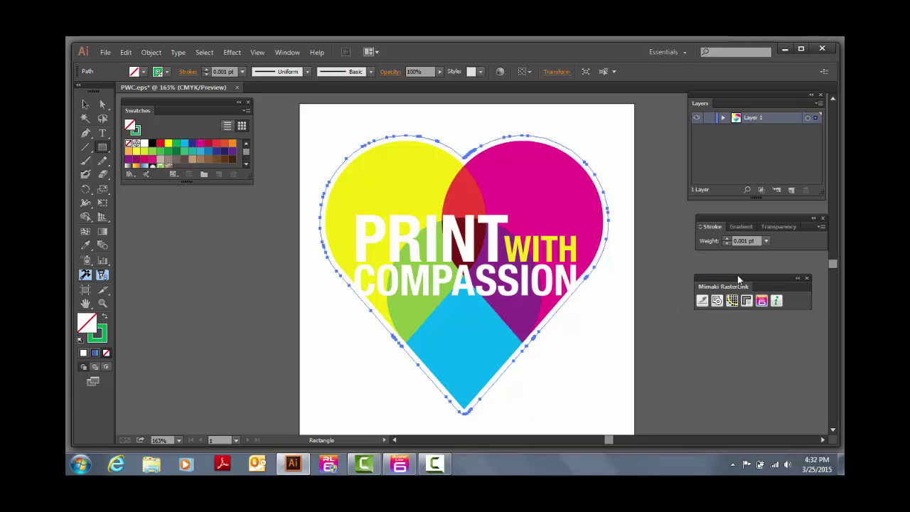
click(763, 303)
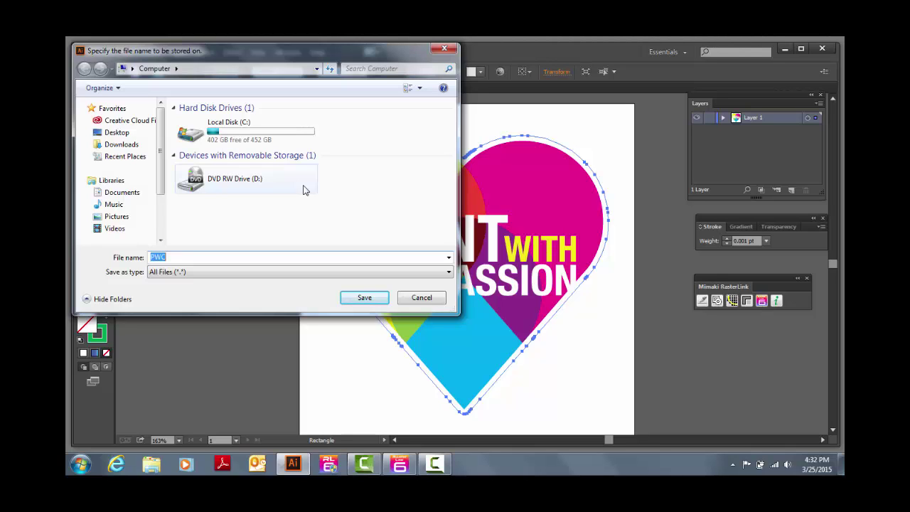
click(192, 136)
double_click(192, 135)
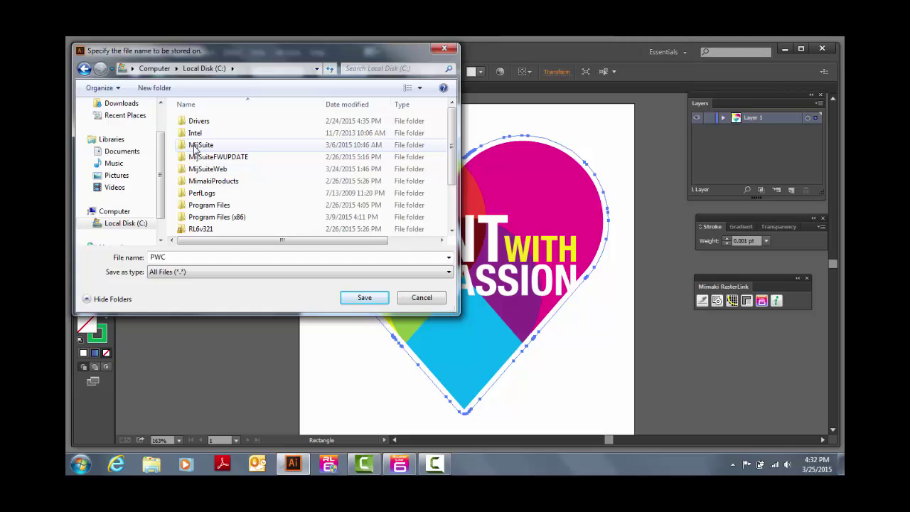
click(194, 146)
double_click(194, 145)
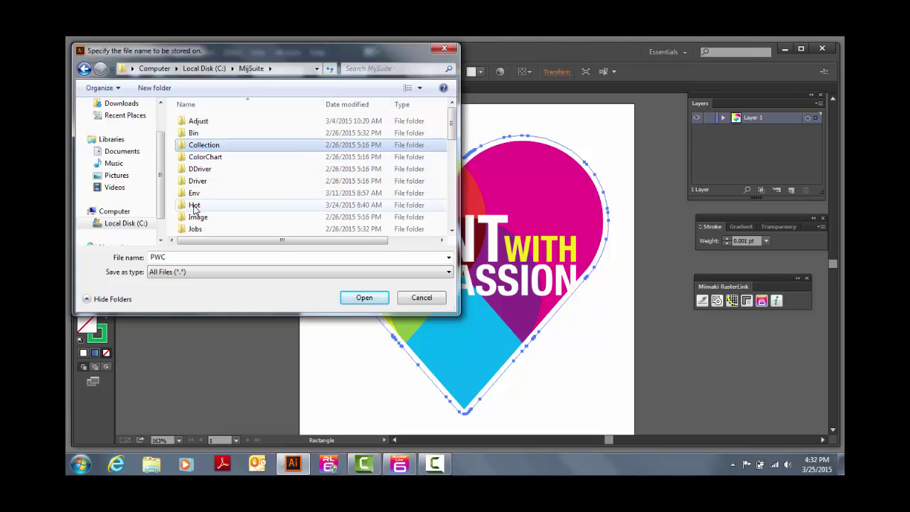
double_click(194, 206)
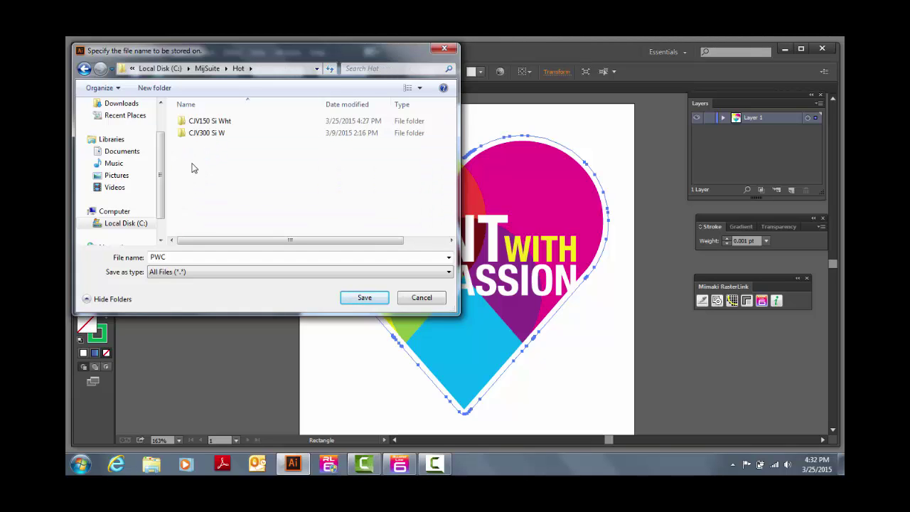
click(184, 123)
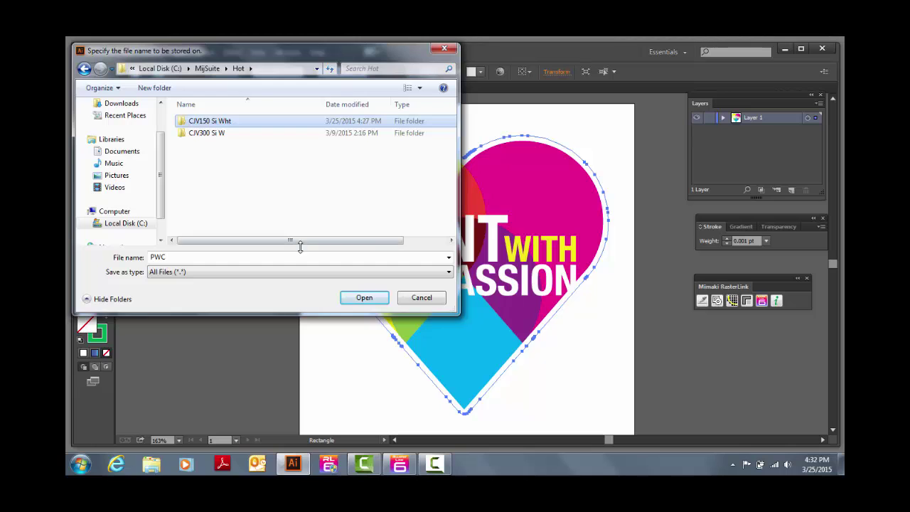
click(376, 300)
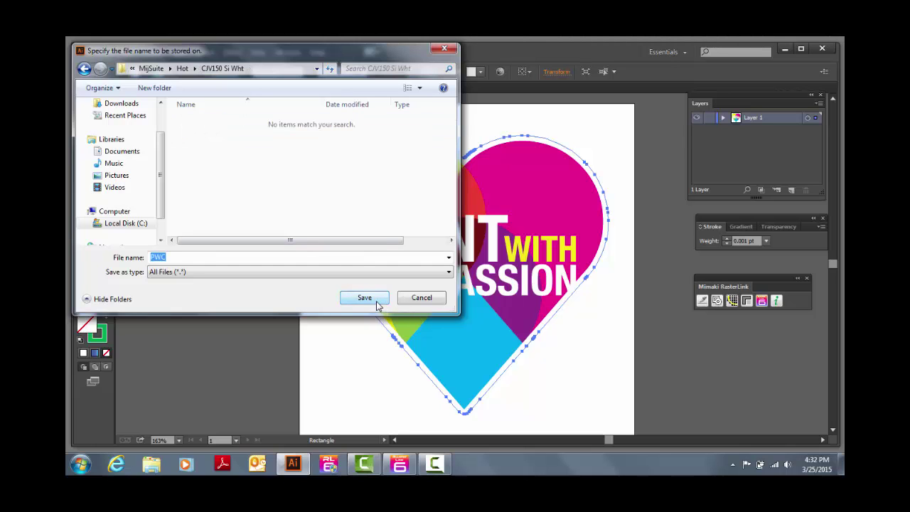
click(376, 303)
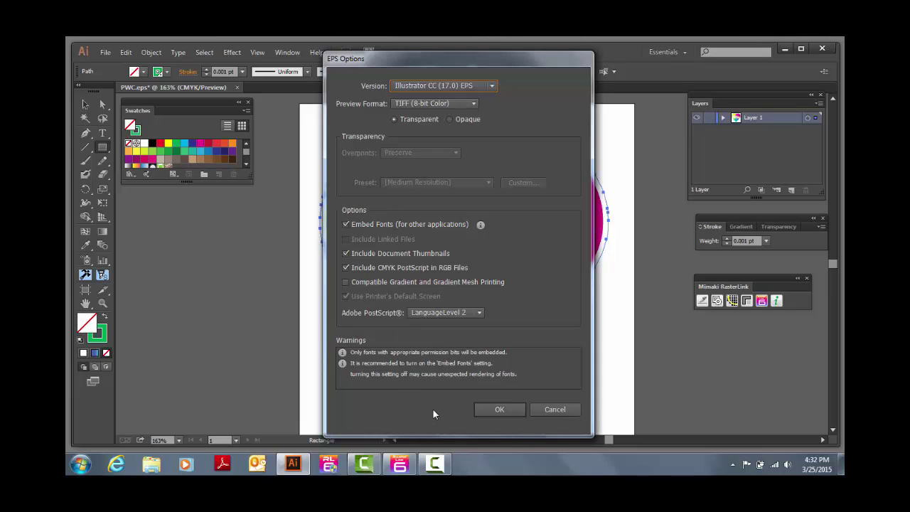
click(490, 409)
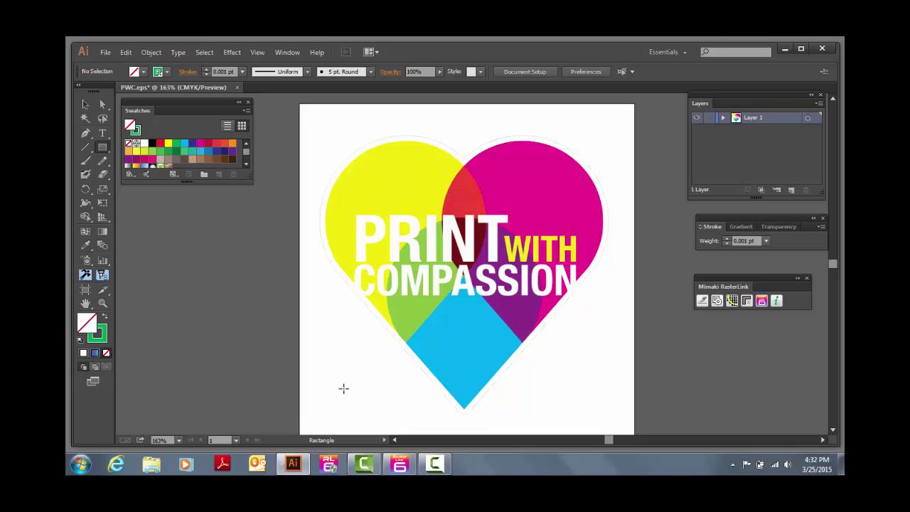
Switch to RasterLink6 and set the PWC.eps Color job's device profile to CJV1508CSS216C_ORAFOL-3551G-101_F107729.icc.
click(400, 464)
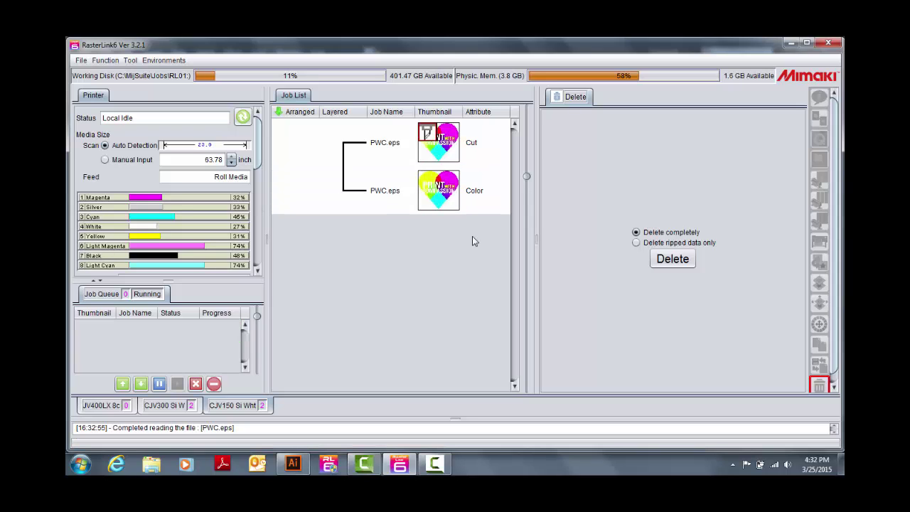
click(484, 149)
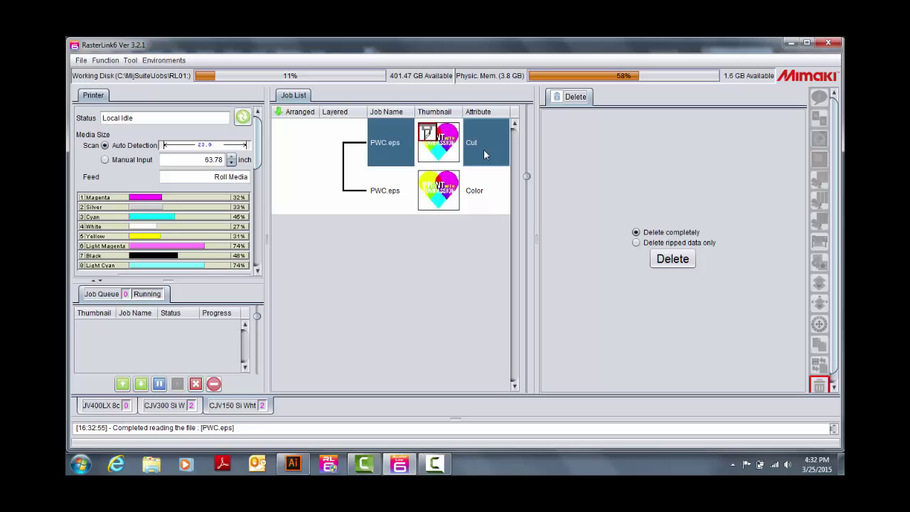
click(481, 197)
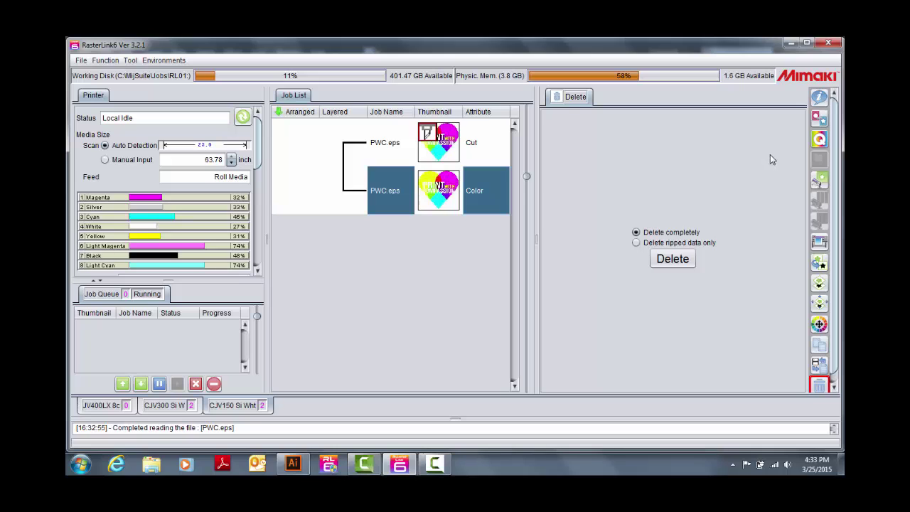
click(819, 142)
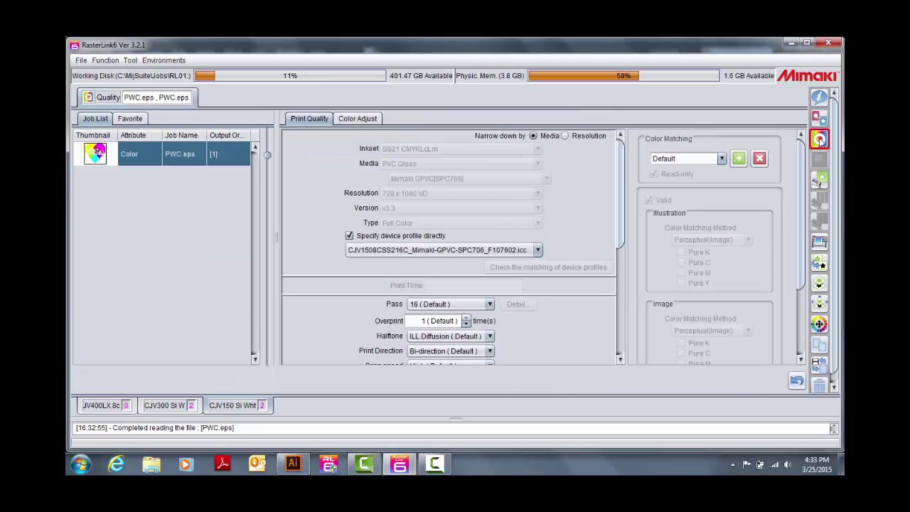
click(439, 253)
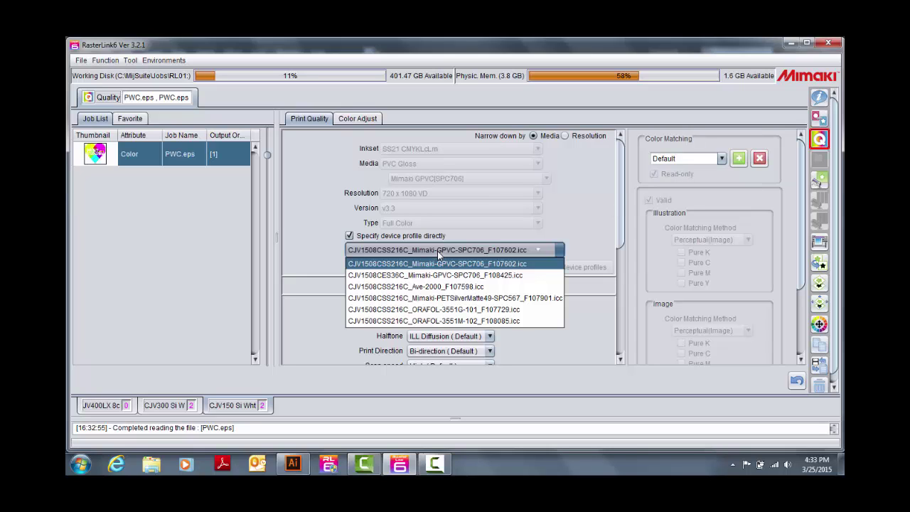
click(436, 311)
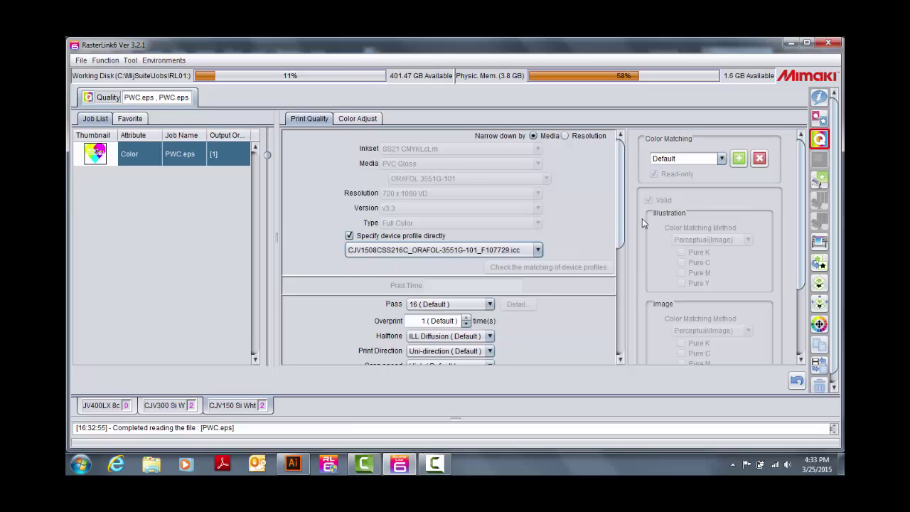
Set the number of copies to 3 in the job's General Print settings.
click(819, 184)
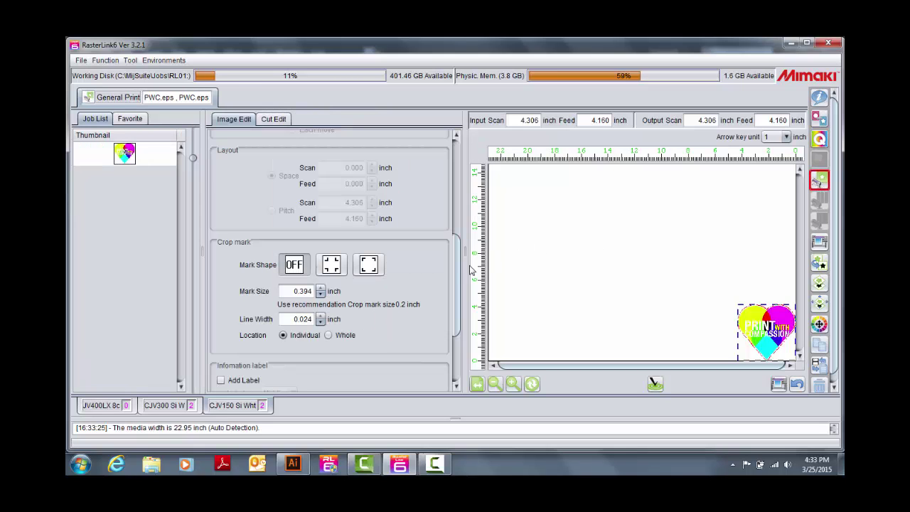
drag(456, 271, 456, 217)
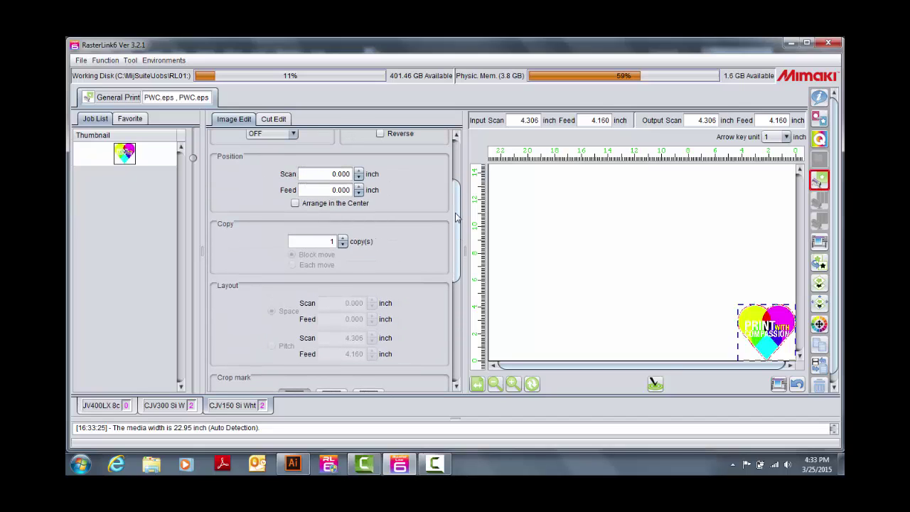
click(343, 238)
click(343, 238)
click(343, 238)
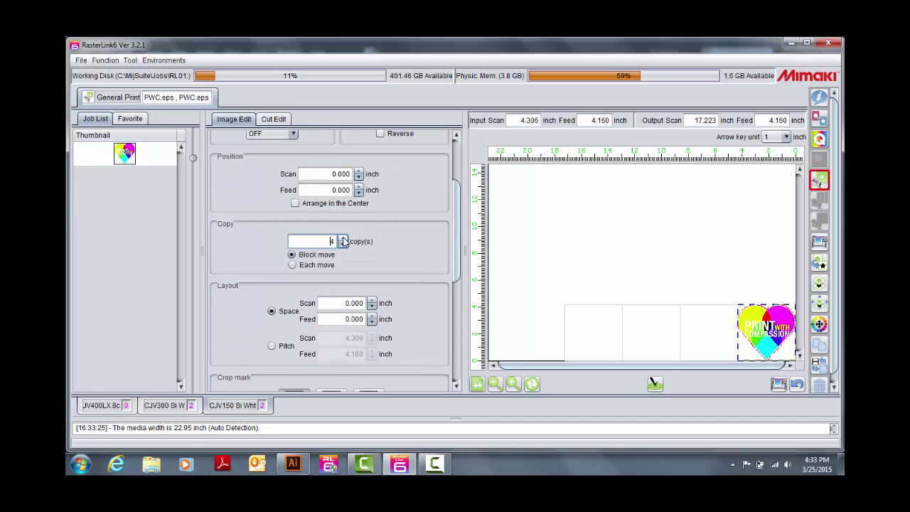
click(343, 245)
Arrange the copies in the center of the media and turn on crop marks using the first corner mark shape.
click(295, 203)
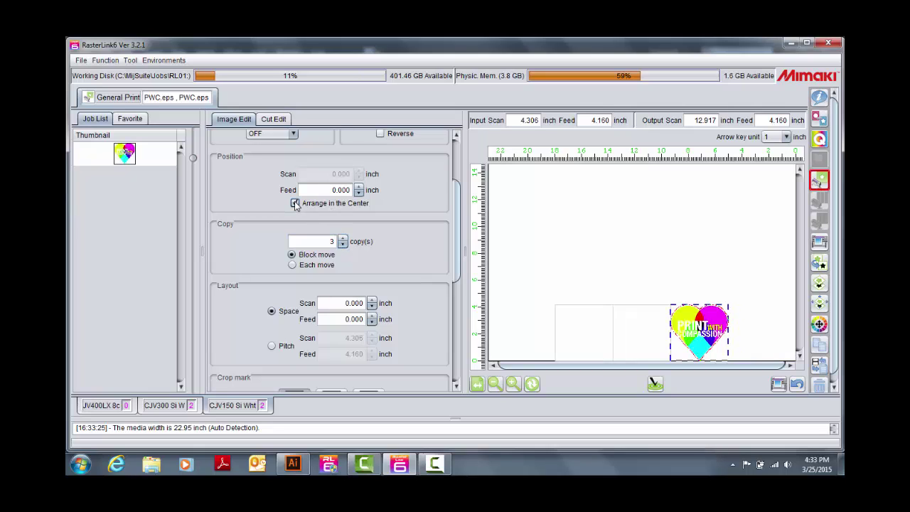
drag(457, 228, 447, 278)
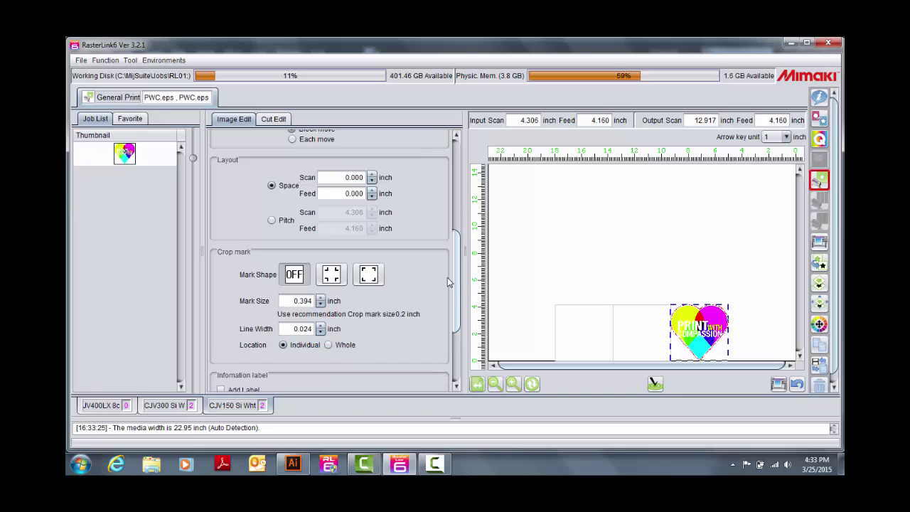
click(332, 276)
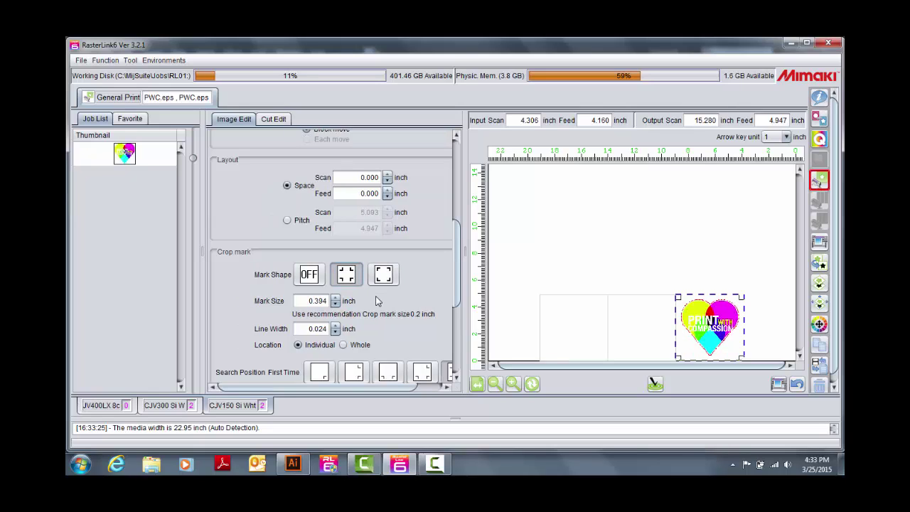
Open the job's execution settings and try the Print and Cut execution orders.
click(821, 243)
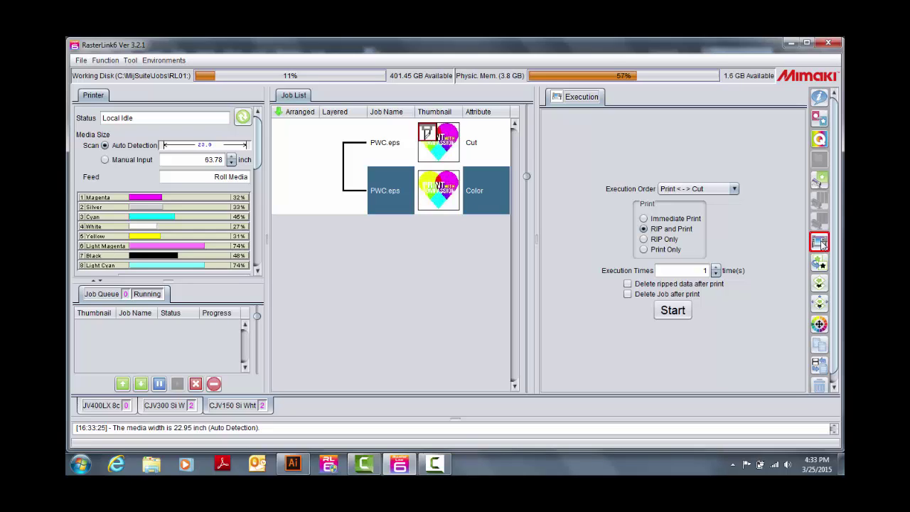
click(735, 188)
click(715, 213)
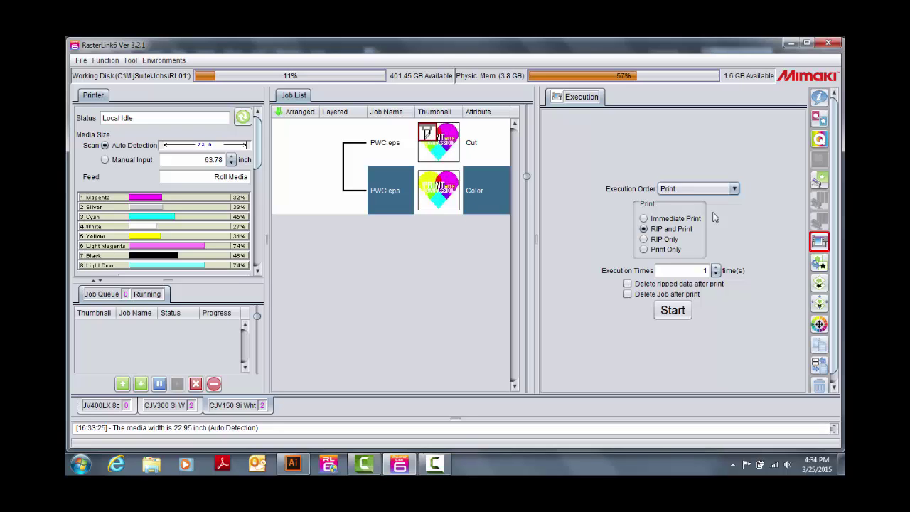
click(733, 189)
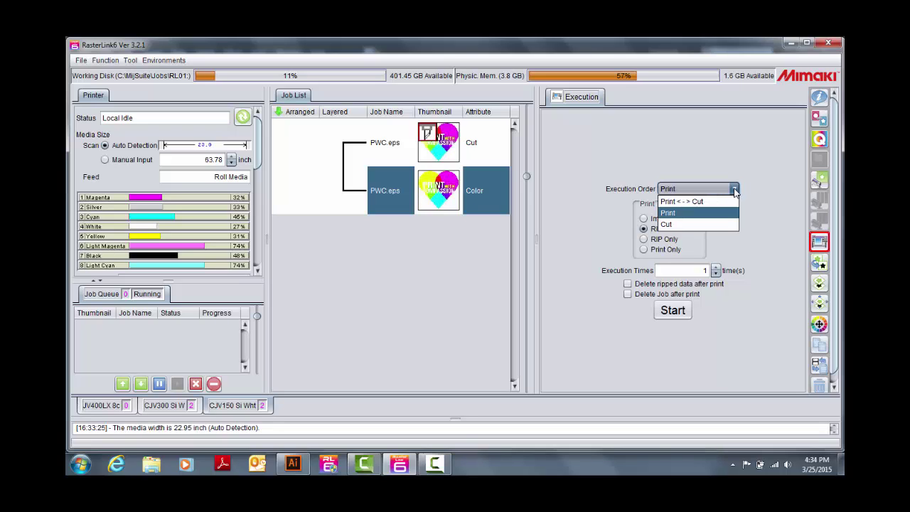
click(714, 224)
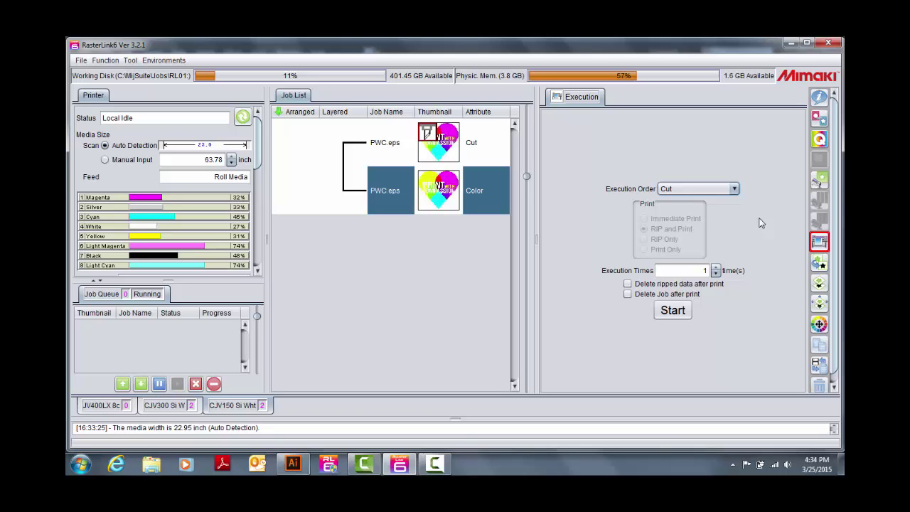
Set the execution order to Print <-> Cut and start the job with RIP and Print.
click(734, 189)
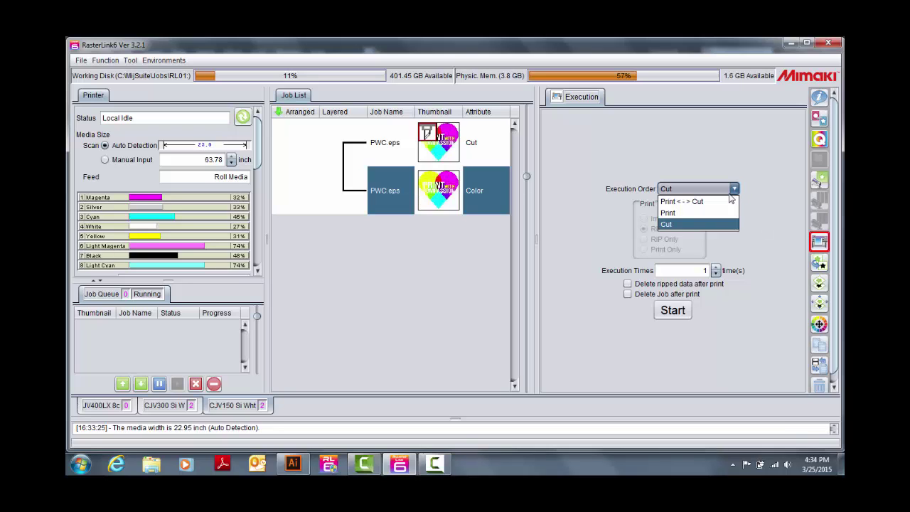
click(722, 198)
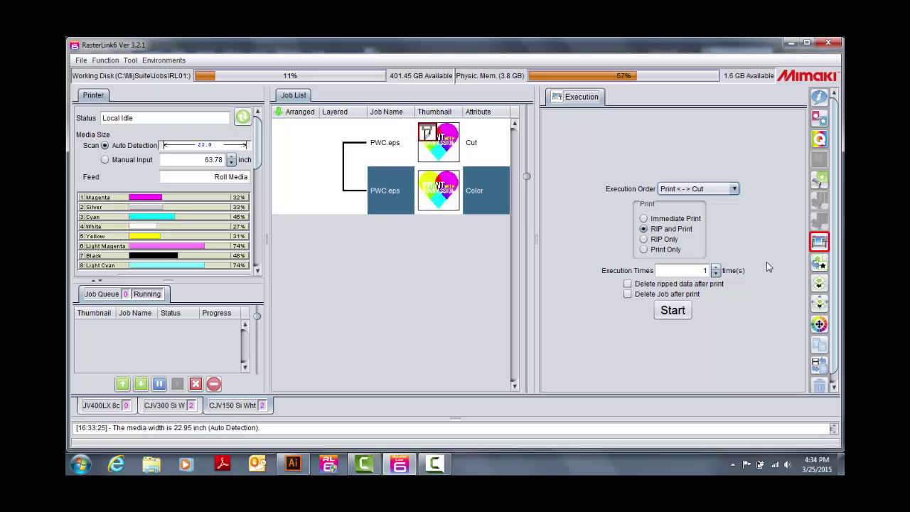
click(677, 311)
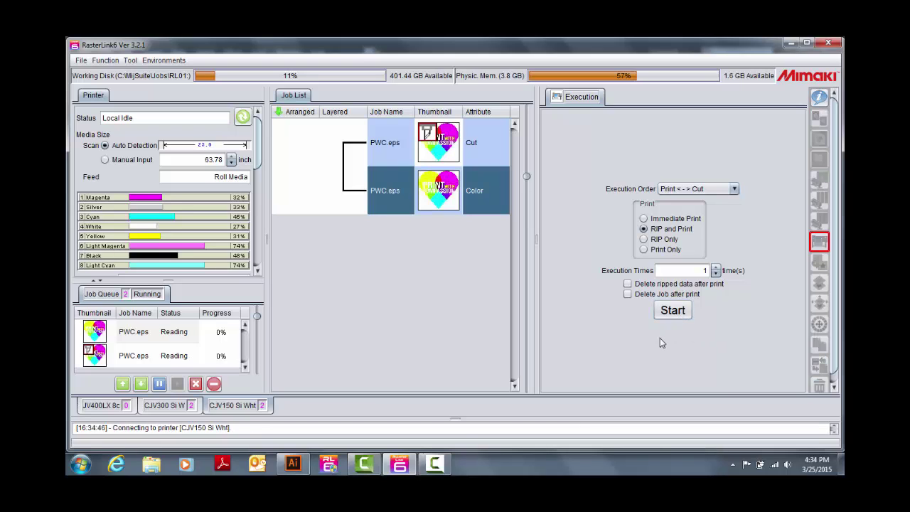